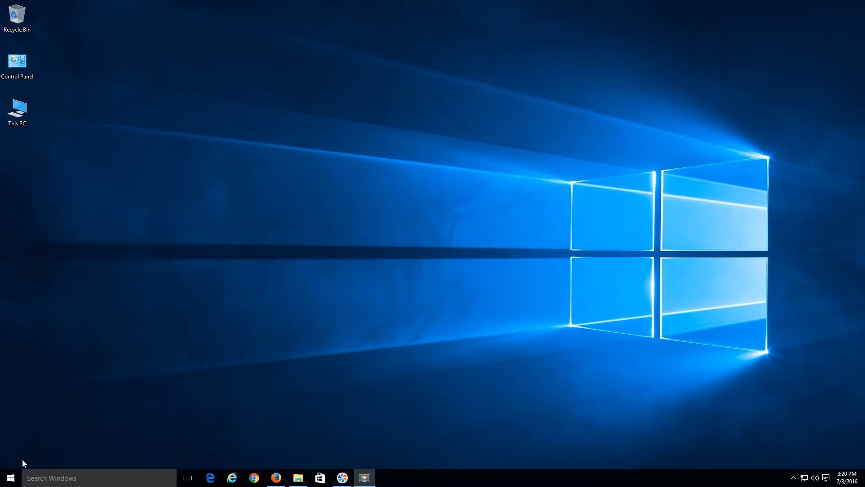
- Unpin the Calendar, Mail, Microsoft Edge, picture and Cortana tiles from the Life at a glance group of the Start menu
left_click(11, 481)
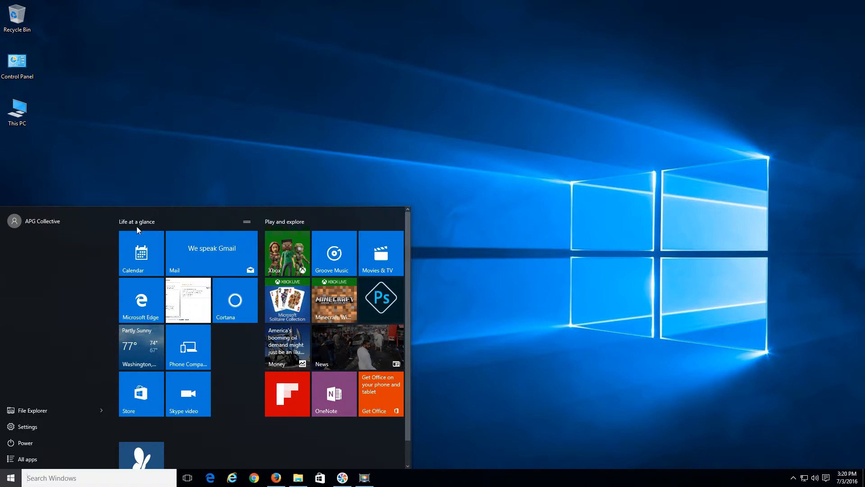
right_click(149, 255)
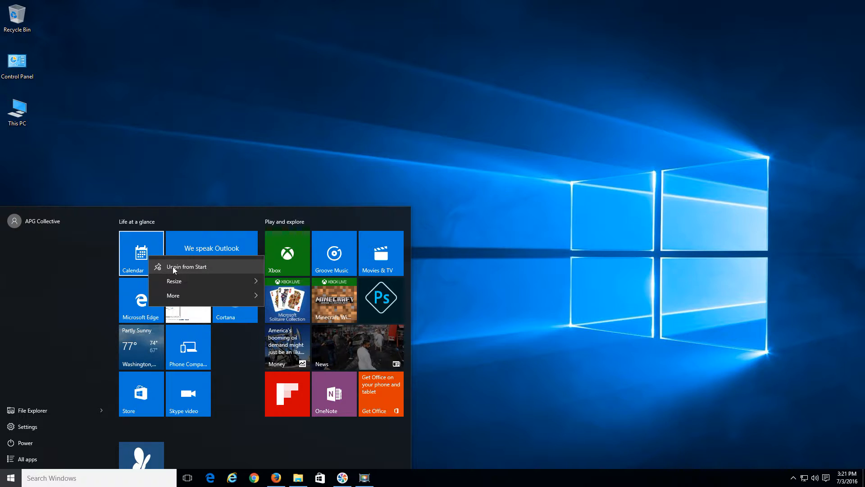
left_click(172, 266)
right_click(174, 258)
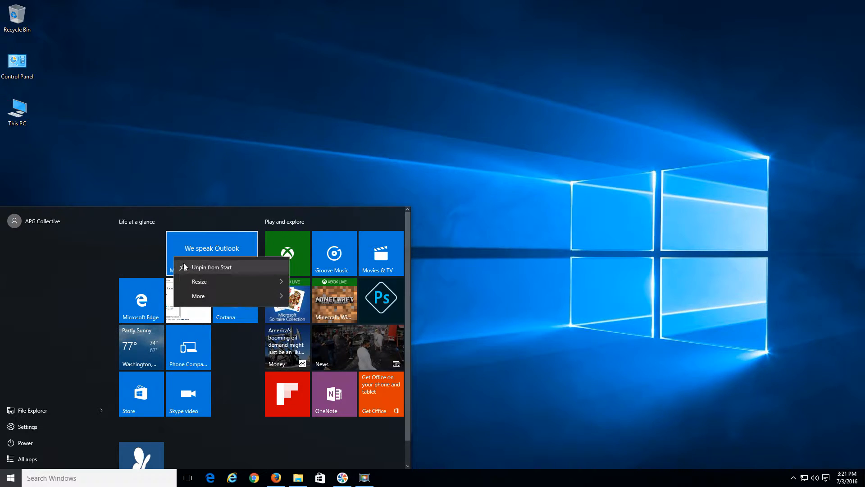
left_click(188, 267)
right_click(157, 261)
left_click(163, 265)
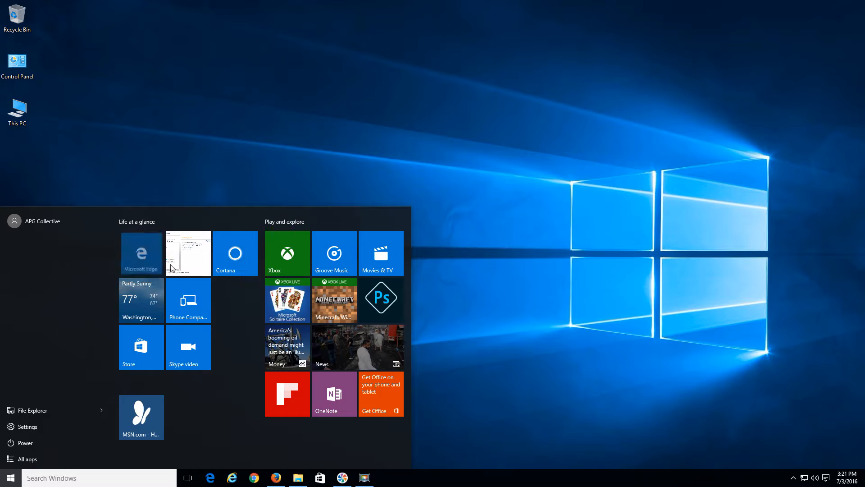
right_click(189, 266)
left_click(189, 265)
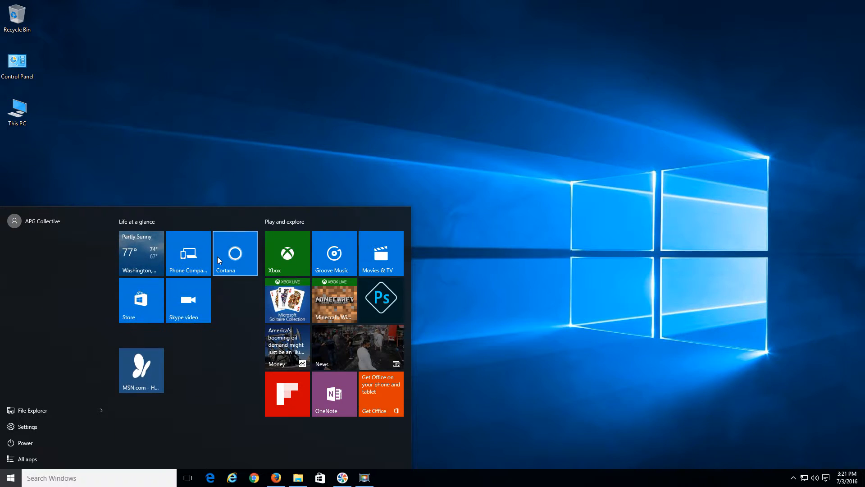
right_click(218, 256)
left_click(234, 267)
- Unpin the weather, Phone Companion, Skype video, Store and MSN.com tiles to empty the Life at a glance group
right_click(147, 256)
left_click(151, 262)
right_click(195, 263)
left_click(203, 269)
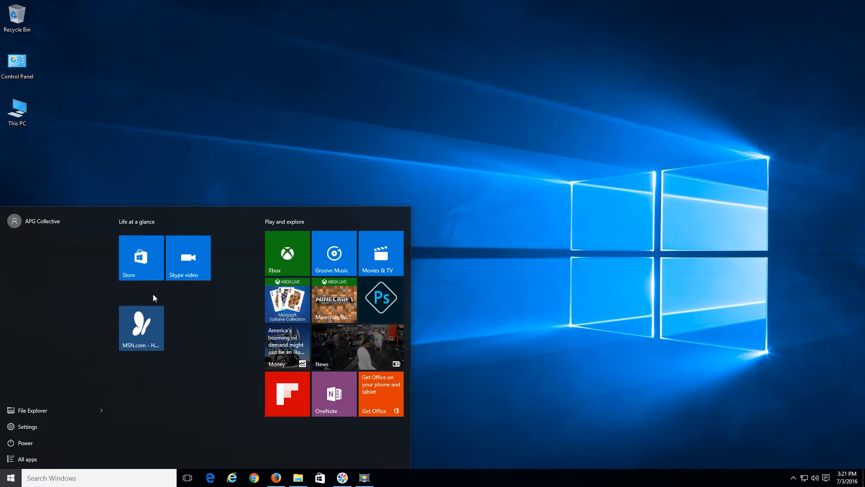
right_click(168, 265)
left_click(178, 272)
right_click(175, 255)
left_click(193, 269)
right_click(147, 252)
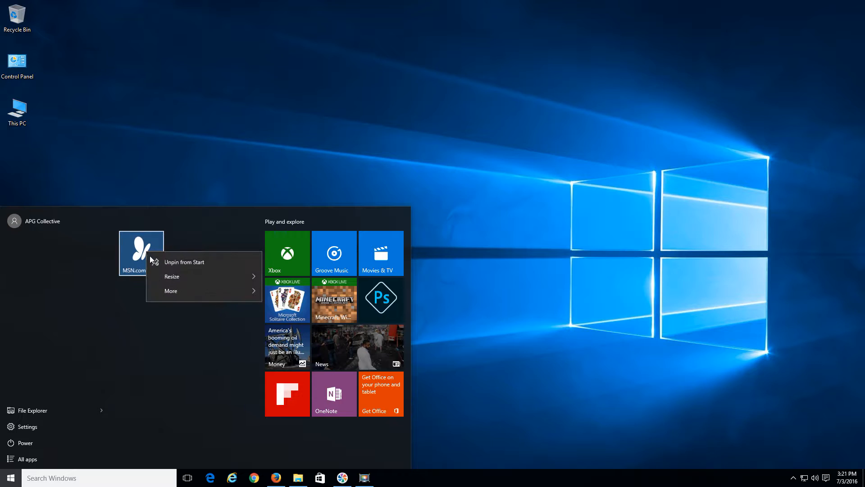
left_click(176, 263)
- Unpin the Xbox, Groove Music, Movies & TV, Microsoft Solitaire Collection, Minecraft and Photoshop tiles from the Play and explore group
right_click(282, 254)
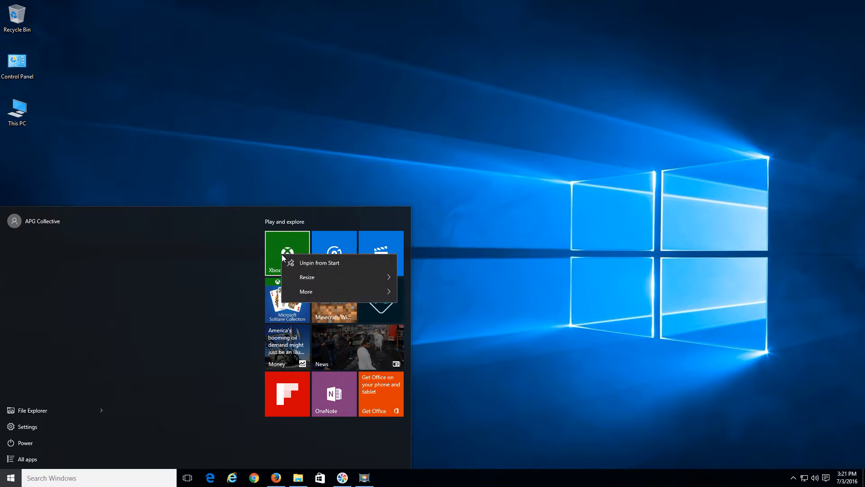
left_click(295, 266)
right_click(323, 254)
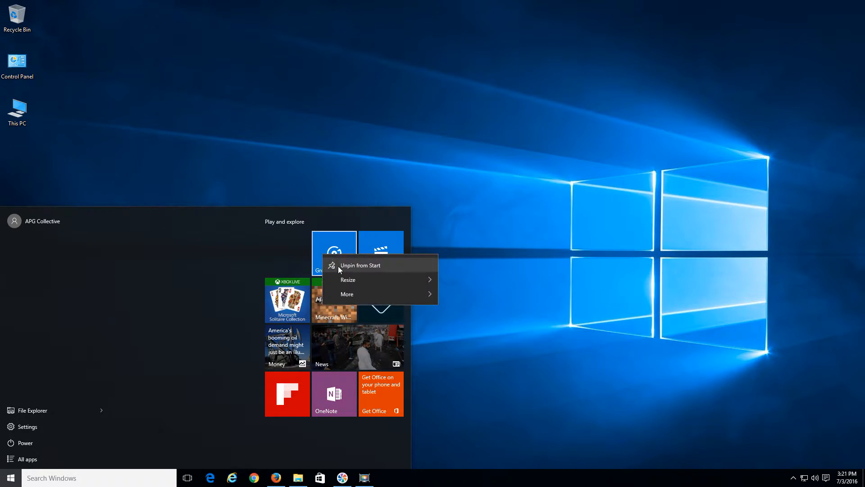
left_click(338, 263)
right_click(382, 261)
left_click(393, 266)
right_click(291, 255)
left_click(304, 267)
right_click(329, 260)
left_click(331, 262)
right_click(372, 261)
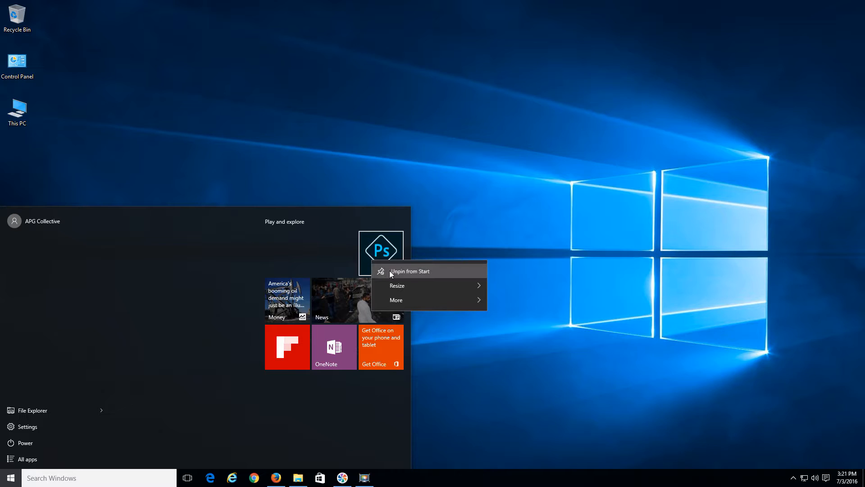
left_click(381, 267)
- Unpin the remaining Money, News, Flipboard, OneNote and Get Office tiles from the Play and explore group
right_click(302, 261)
left_click(309, 266)
right_click(337, 258)
left_click(350, 269)
right_click(285, 258)
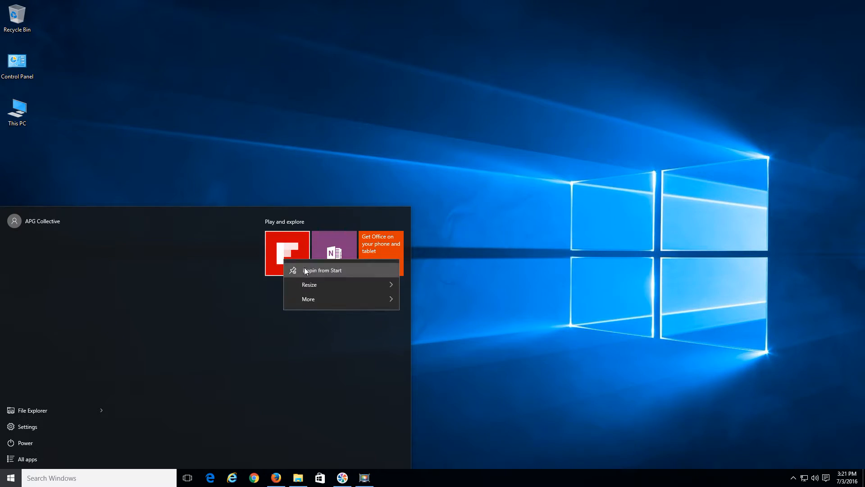
left_click(304, 267)
right_click(323, 254)
left_click(334, 263)
right_click(366, 259)
left_click(378, 268)
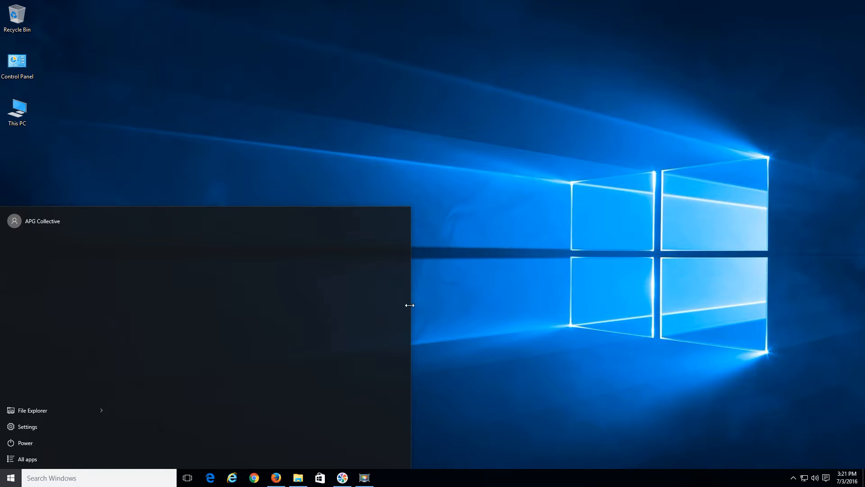
- Narrow the empty Start menu to a single column and close it
left_click_drag(410, 306, 155, 316)
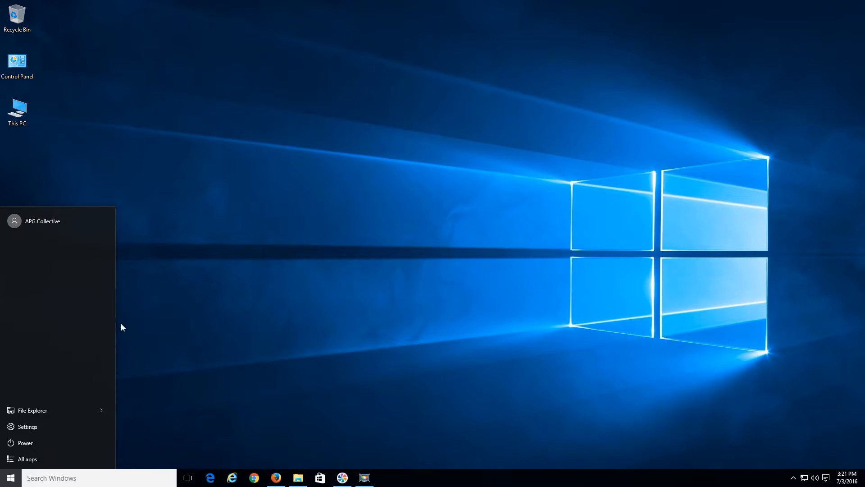
left_click(150, 355)
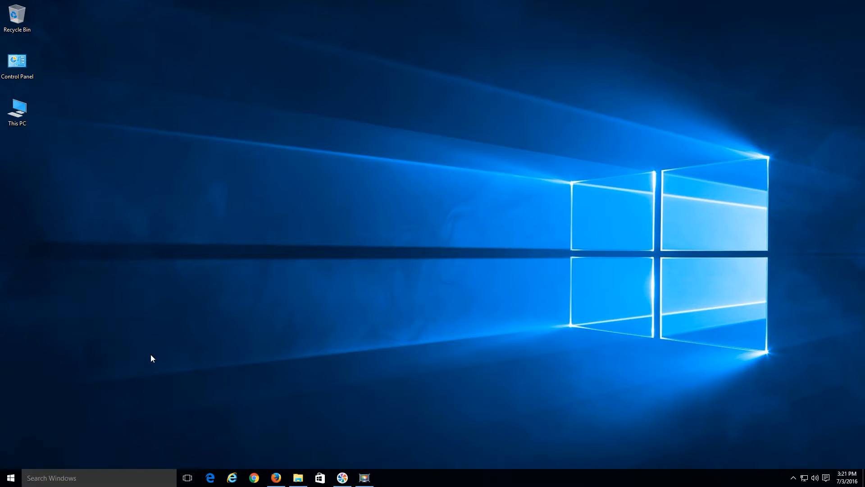
- Open the Personalization setting for choosing which folders appear on Start
left_click(11, 481)
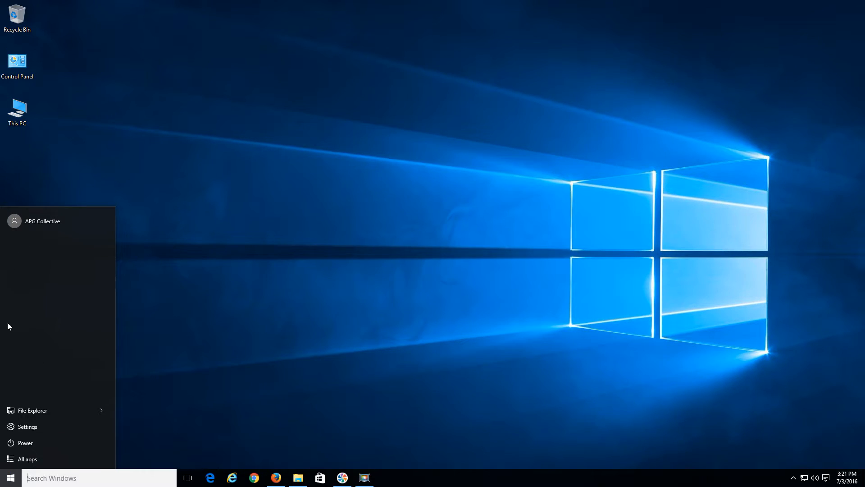
left_click(22, 427)
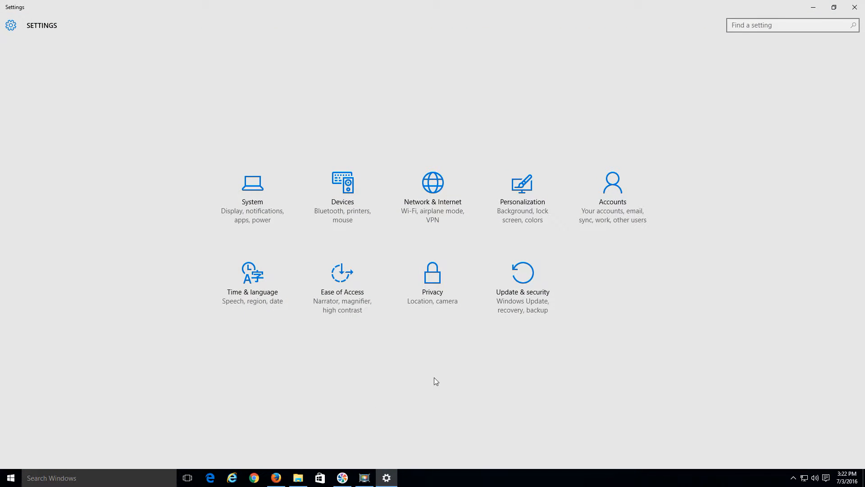
left_click(521, 208)
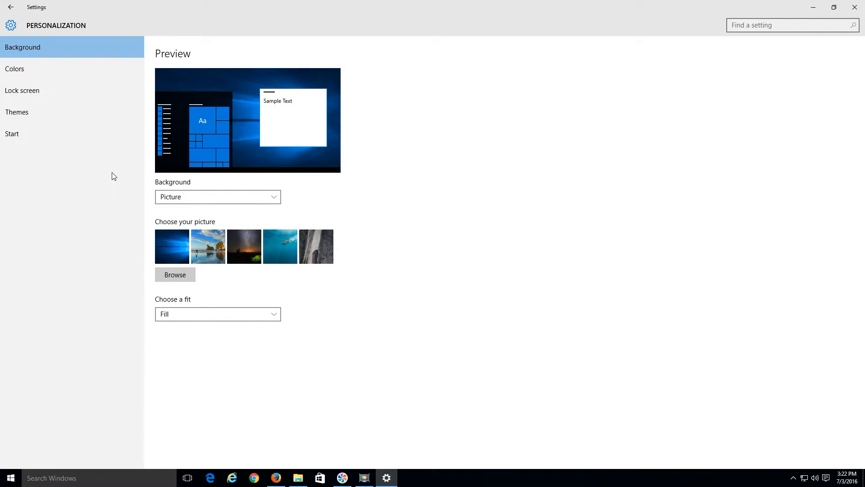
left_click(11, 136)
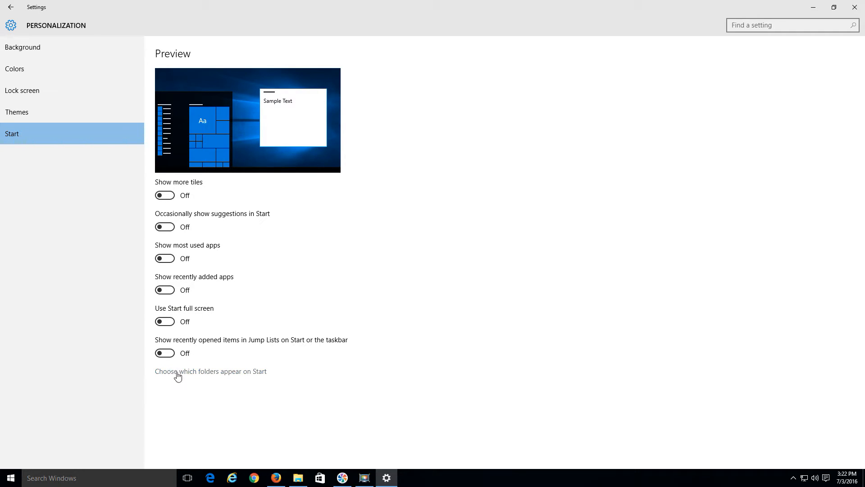
left_click(206, 374)
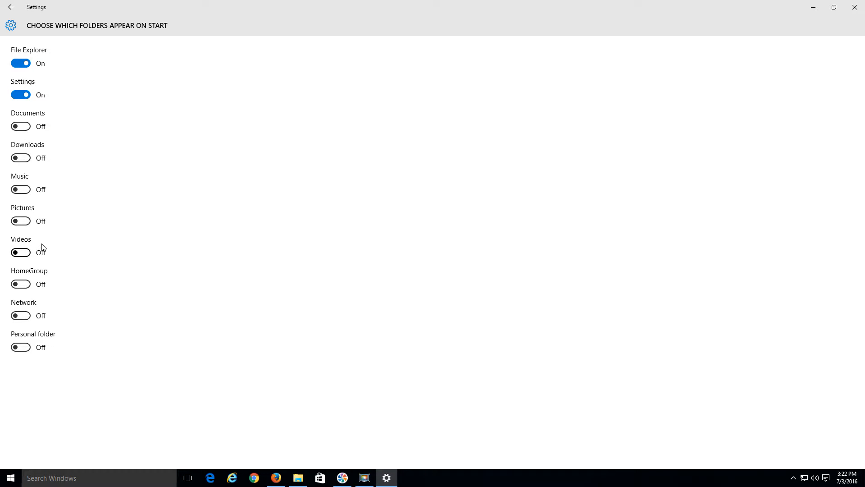
- Turn on the Documents, Downloads, Music, Pictures, Videos and Network folders for Start, and restore the Settings window to a smaller size
left_click(28, 126)
left_click(25, 159)
left_click(25, 190)
left_click(22, 220)
left_click(21, 252)
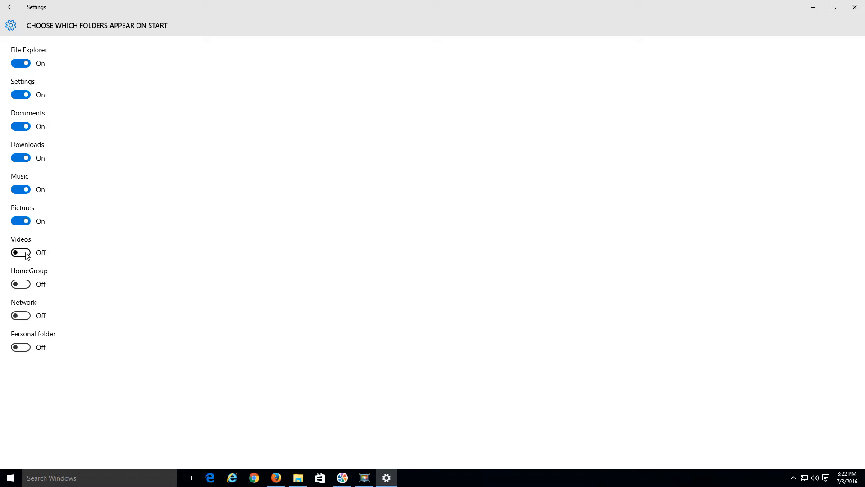
left_click(21, 316)
left_click(834, 8)
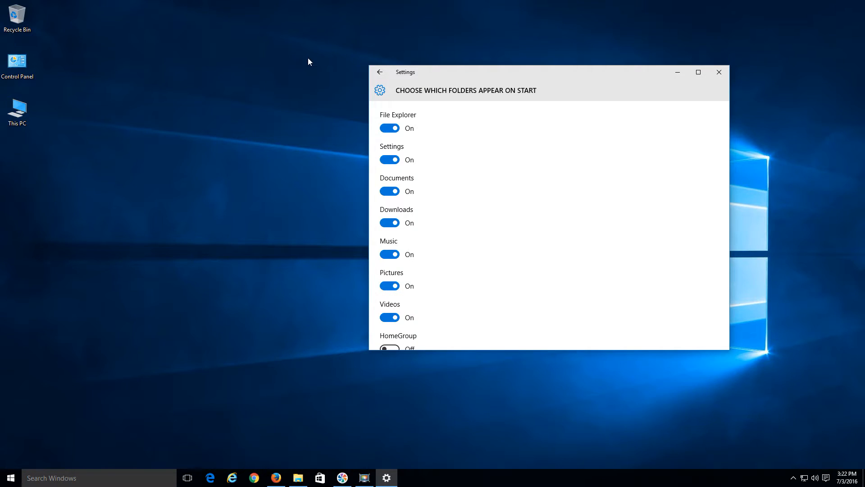
- Examine the folder links in the Start menu and the system shortcuts in the Start button's context menu
left_click(11, 479)
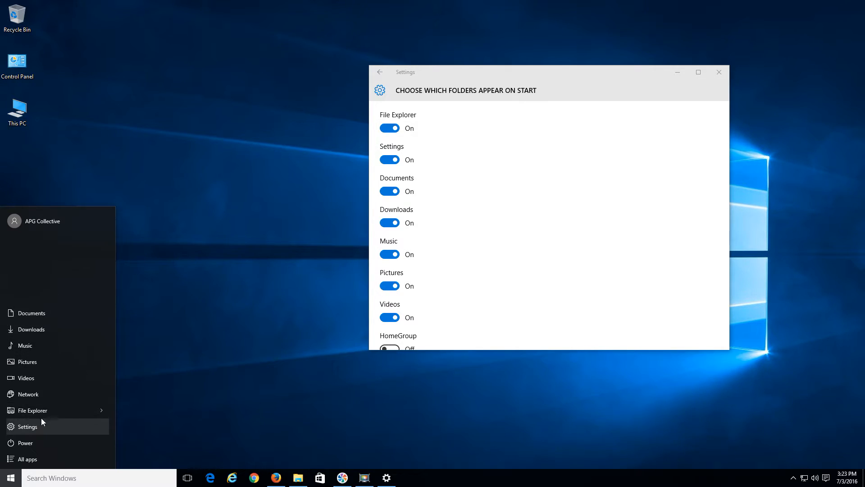
left_click(131, 368)
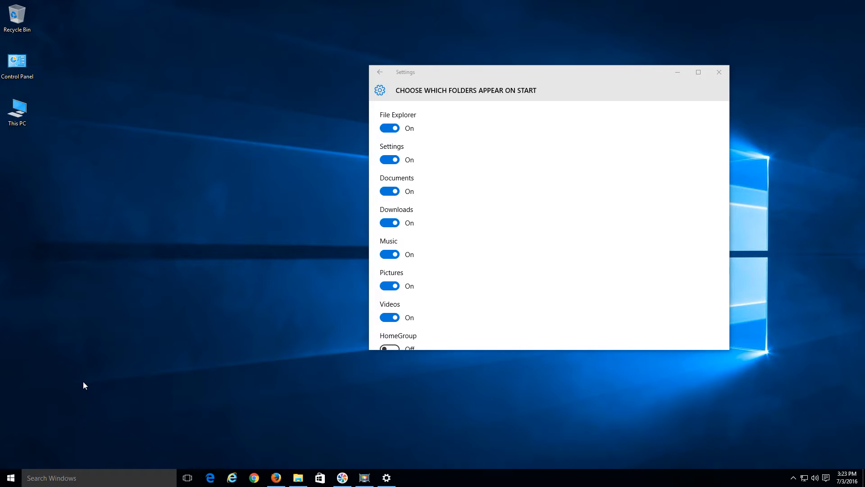
right_click(12, 478)
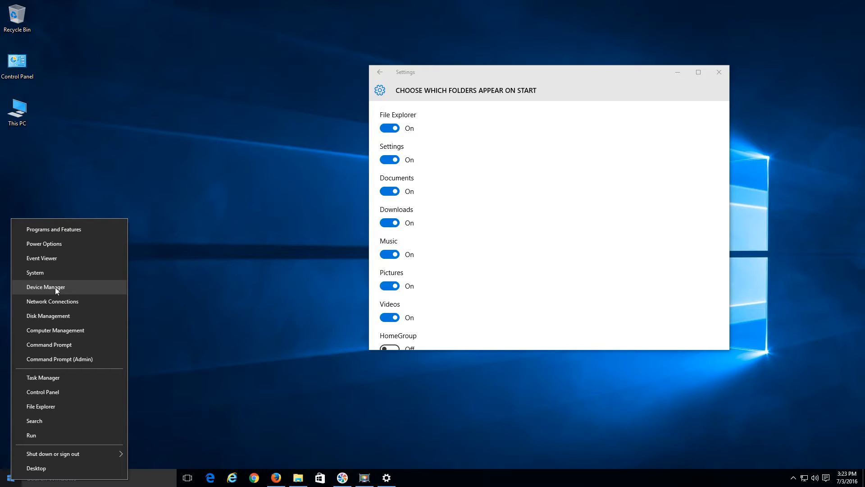
left_click(202, 339)
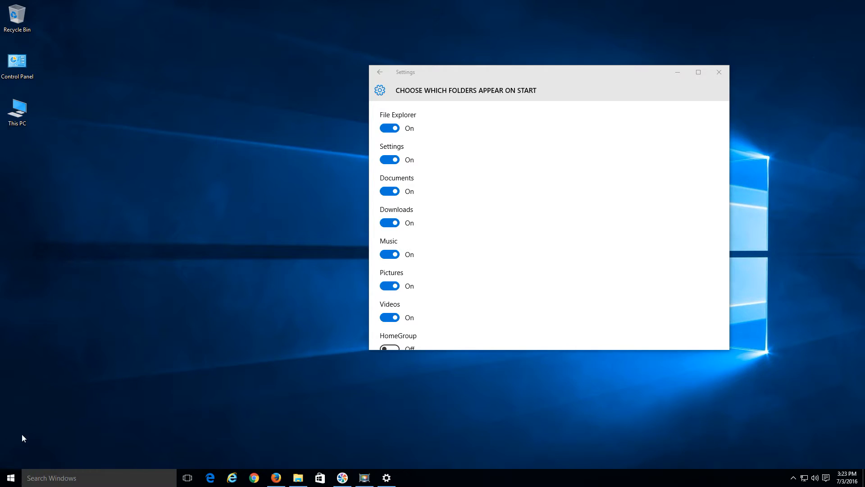
left_click(10, 478)
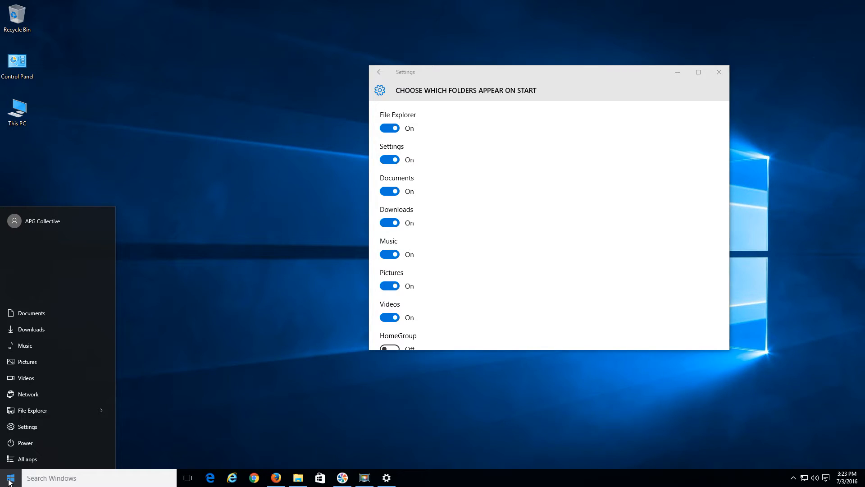
right_click(11, 481)
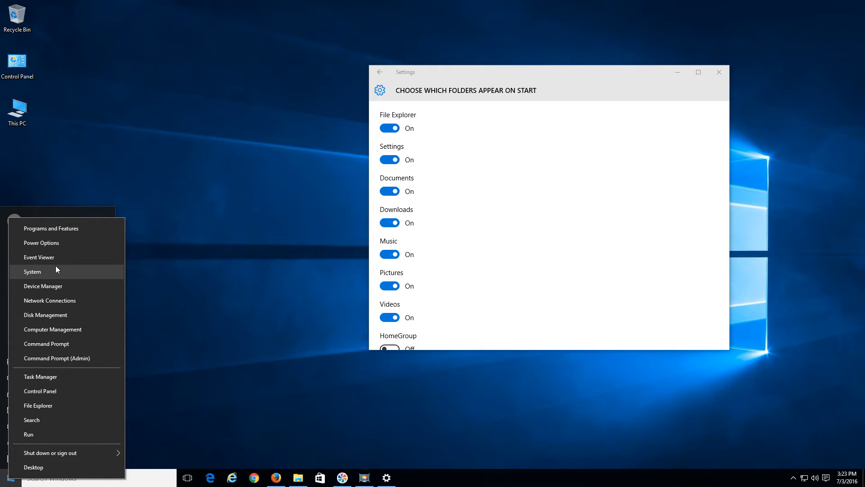
left_click(234, 291)
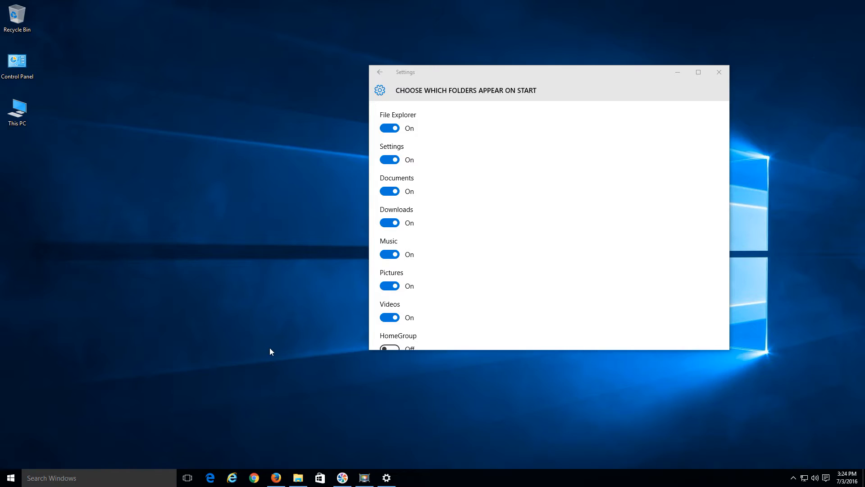
- View the Classic Shell download page in Firefox, and minimize the browser and Settings windows
left_click(276, 478)
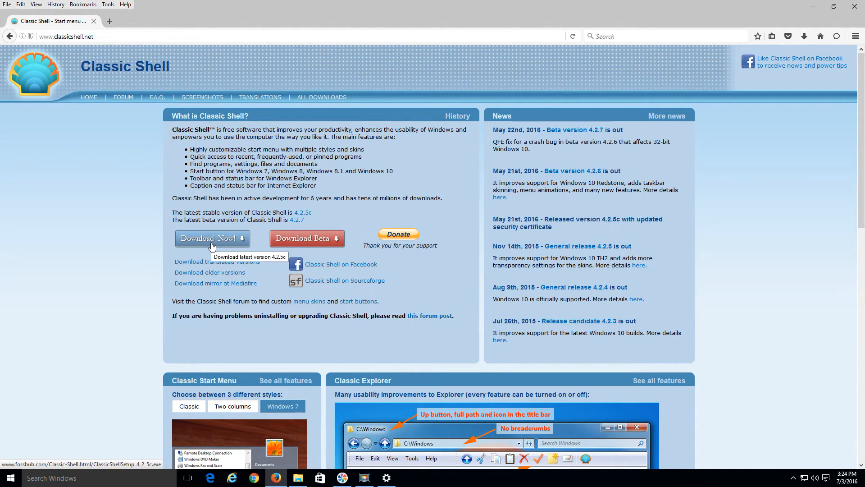
left_click(813, 6)
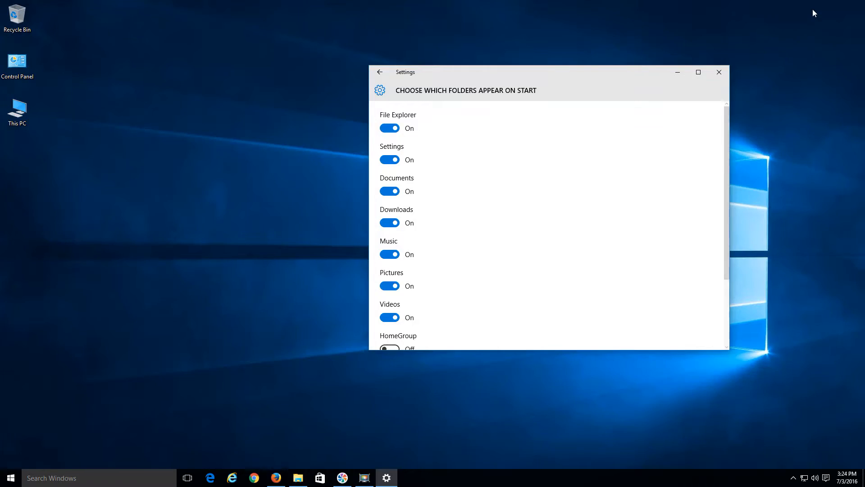
left_click(678, 73)
- Run ClassicShellSetup_4_2_5c as administrator from the Classic Shell folder in Downloads, and close the File Explorer window
left_click(296, 478)
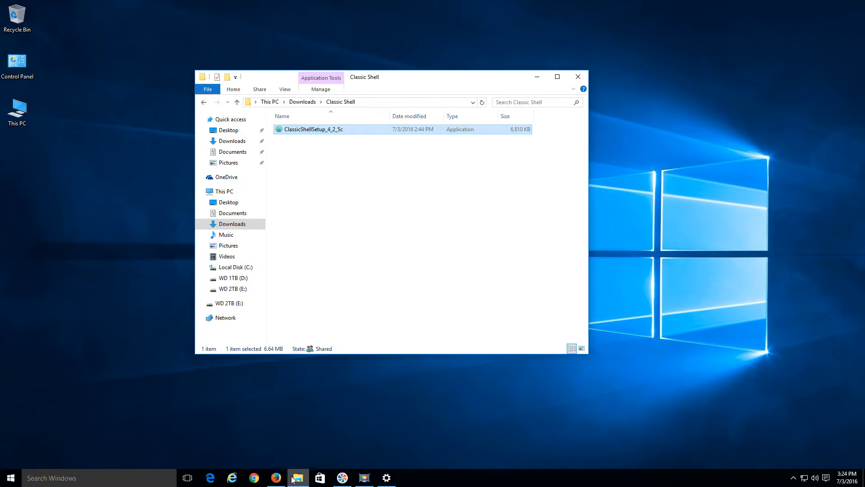
right_click(307, 130)
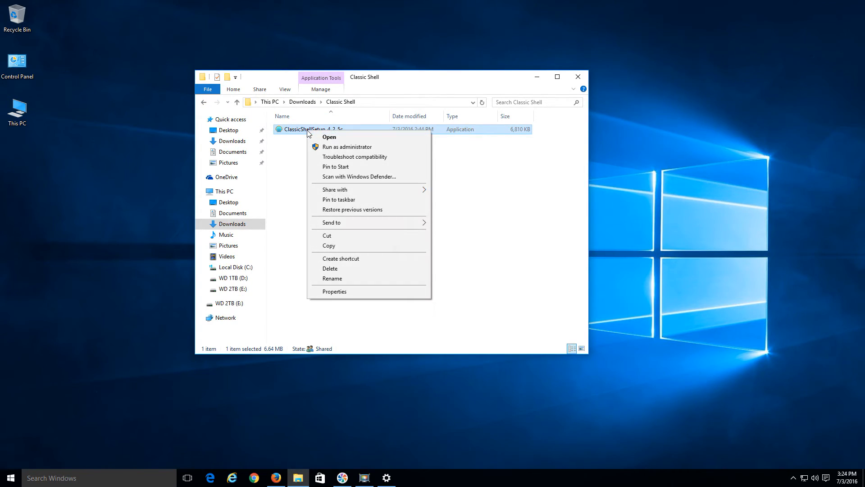
left_click(326, 147)
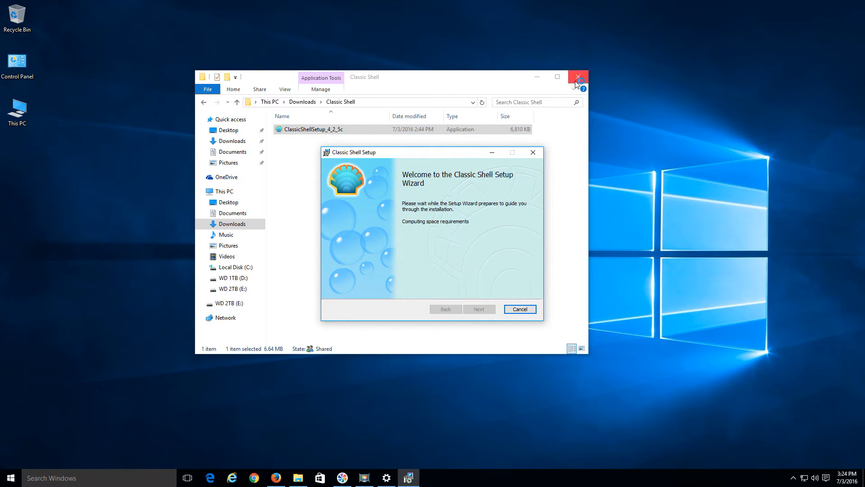
left_click(577, 79)
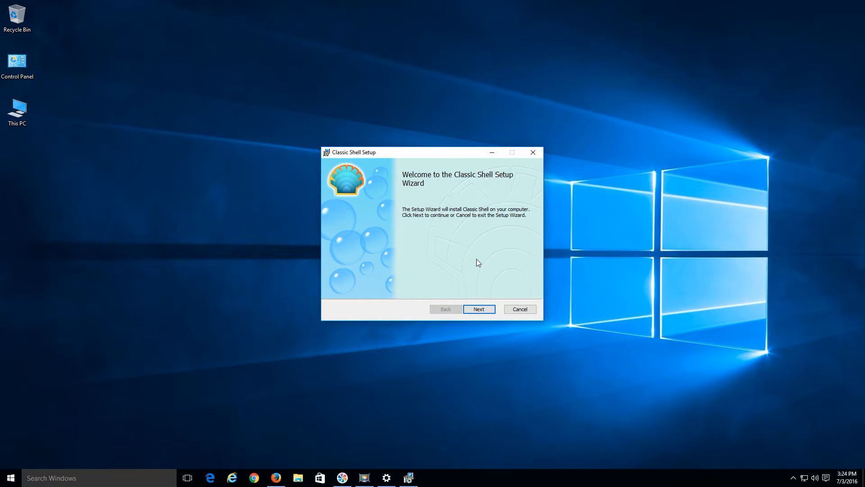
- Accept the licence agreement in the Classic Shell setup wizard and continue to the Custom Setup page
left_click(485, 309)
left_click(406, 288)
left_click(486, 311)
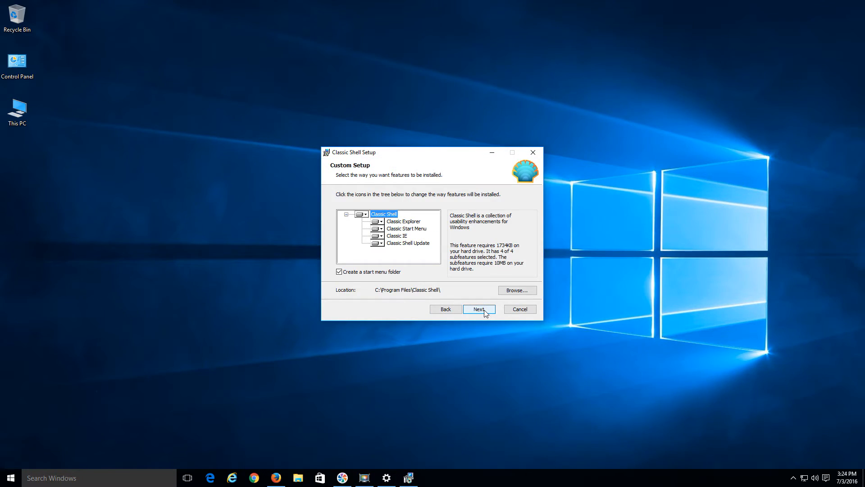
- Install Classic Shell with the default features and location, and finish the setup wizard
left_click(485, 311)
left_click(483, 309)
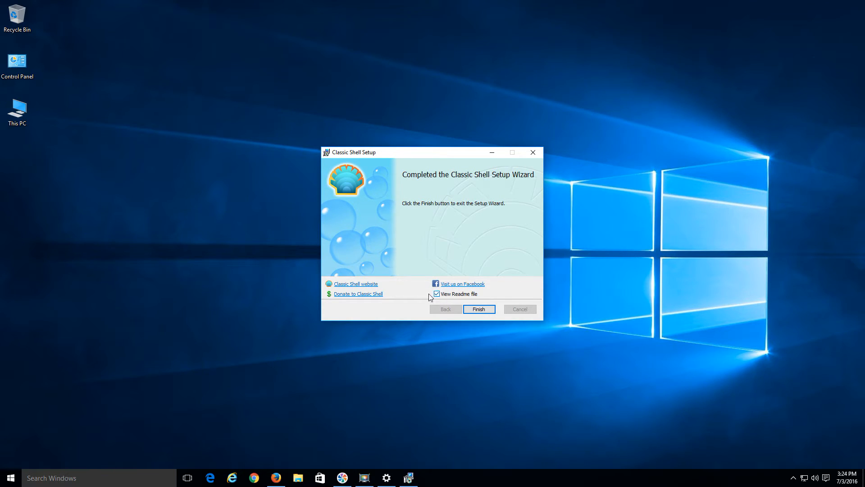
left_click(480, 309)
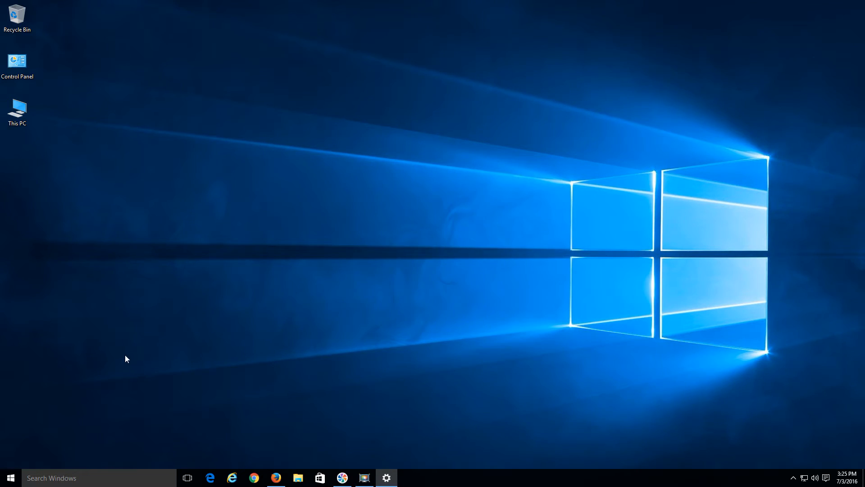
- Examine the program list and Control Panel items in the Classic Shell Start menu, and close the menu
left_click(8, 478)
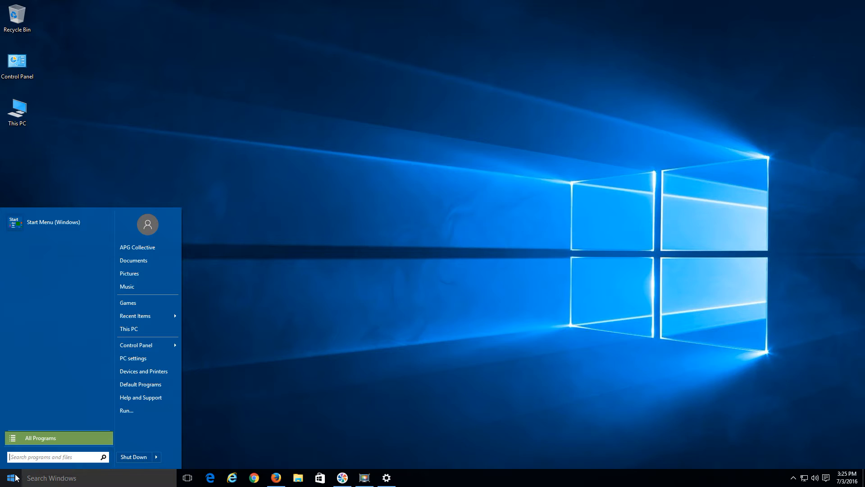
left_click(36, 438)
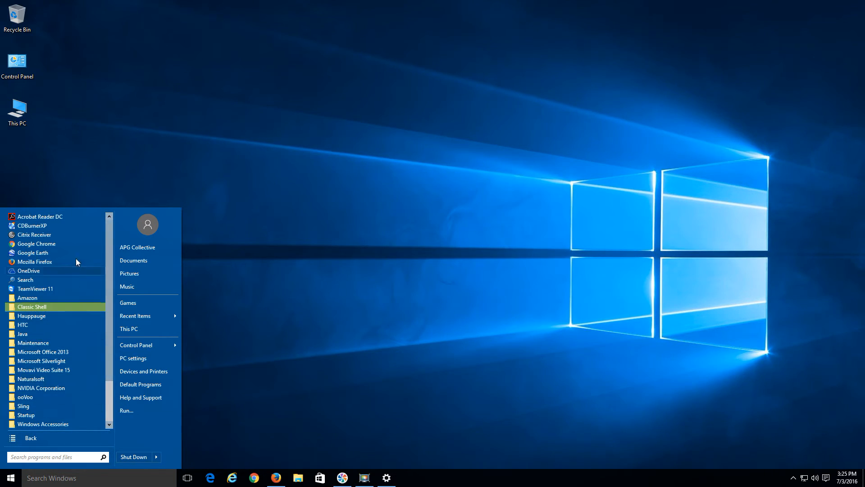
mouse_move(109, 235)
left_mouse_down()
mouse_move(107, 276)
mouse_move(108, 234)
left_mouse_up()
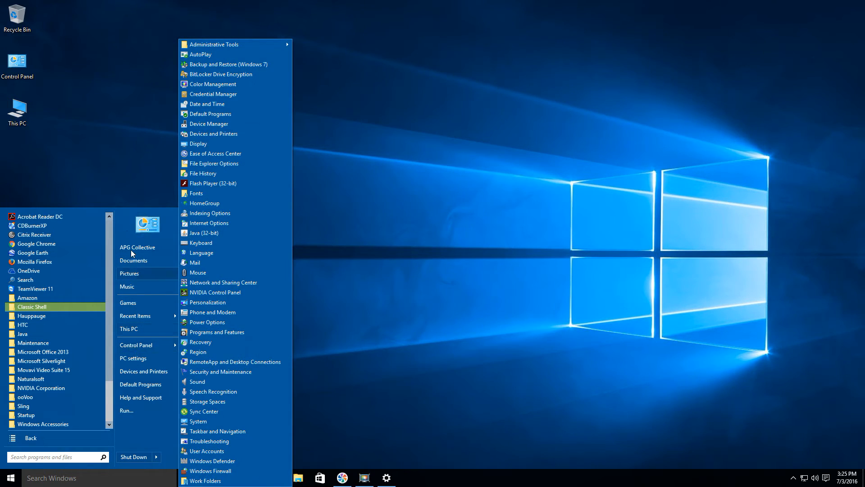
left_click(107, 180)
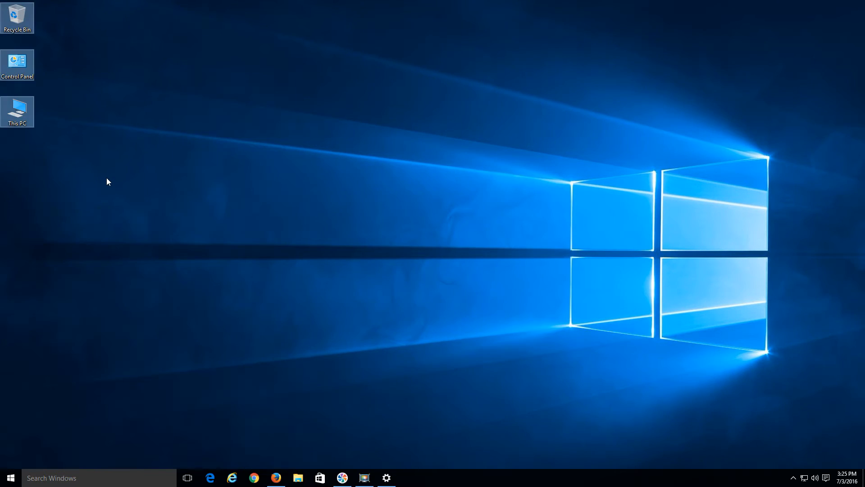
left_click(13, 476)
left_click(208, 432)
- Set the Classic Start Menu skin to Windows Aero in its settings, and view the restyled Start menu
right_click(11, 478)
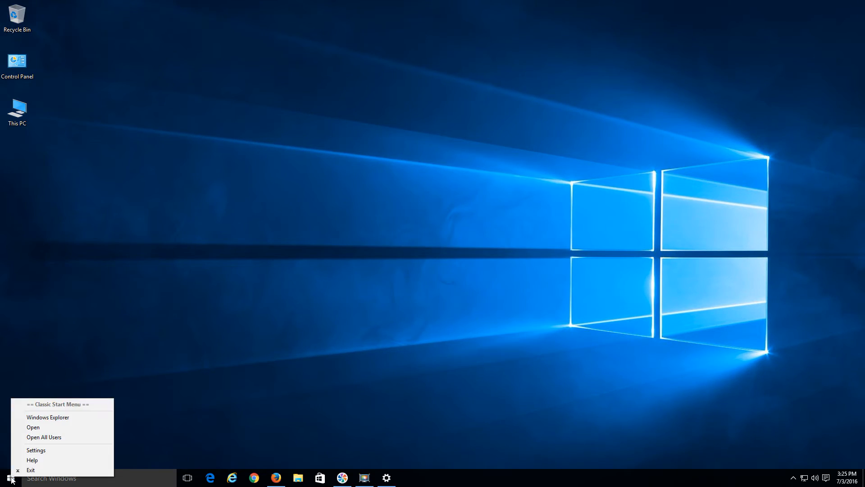
left_click(28, 451)
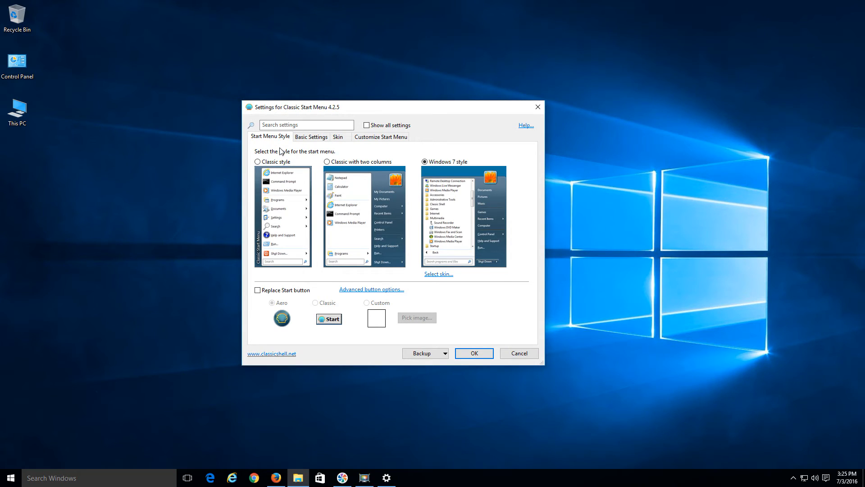
left_click(313, 140)
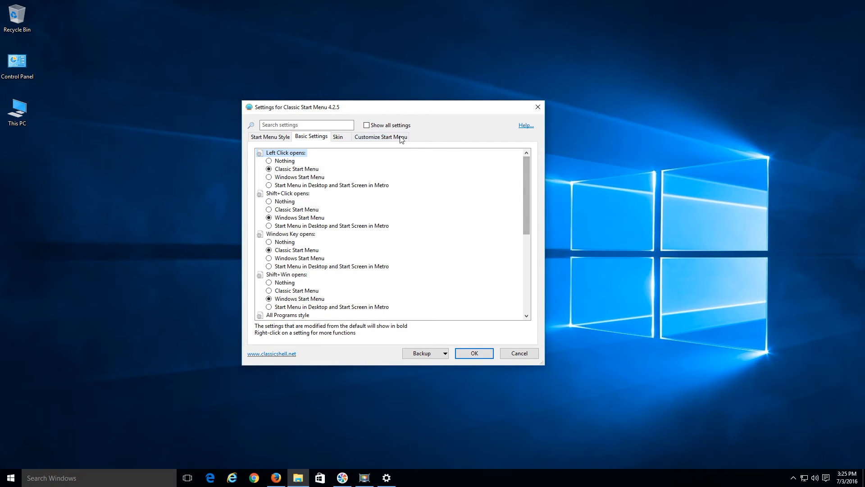
left_click(346, 138)
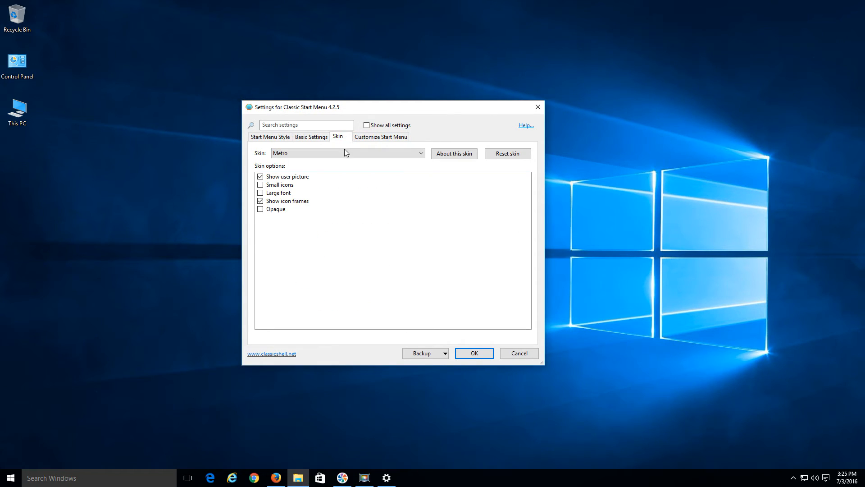
left_click(344, 153)
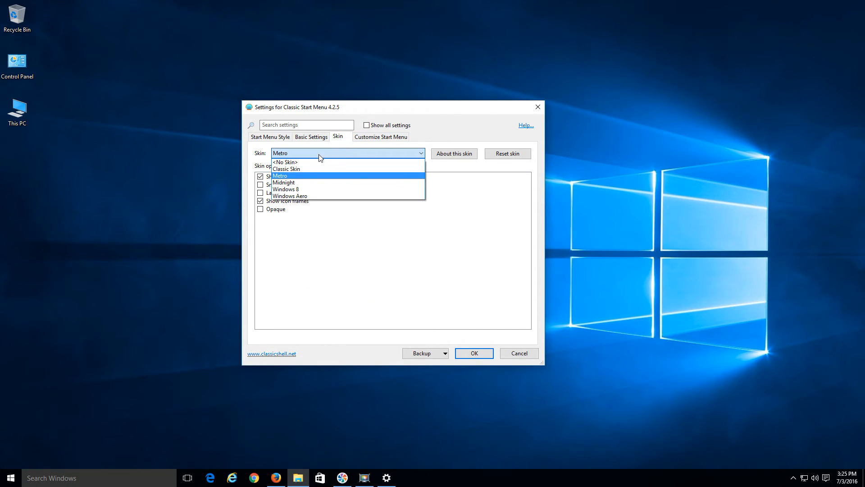
left_click(301, 196)
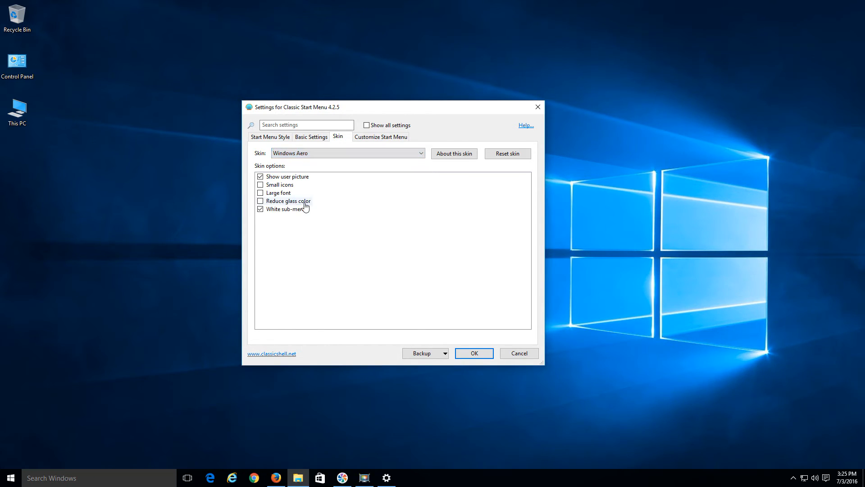
left_click(482, 354)
left_click(11, 481)
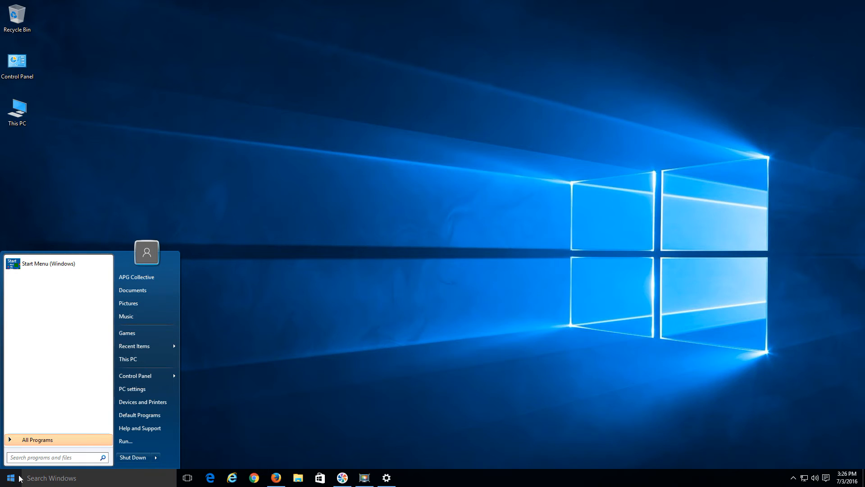
- Examine the display choices for the User files item in the Classic Start Menu customization settings, and close the settings without saving
right_click(12, 481)
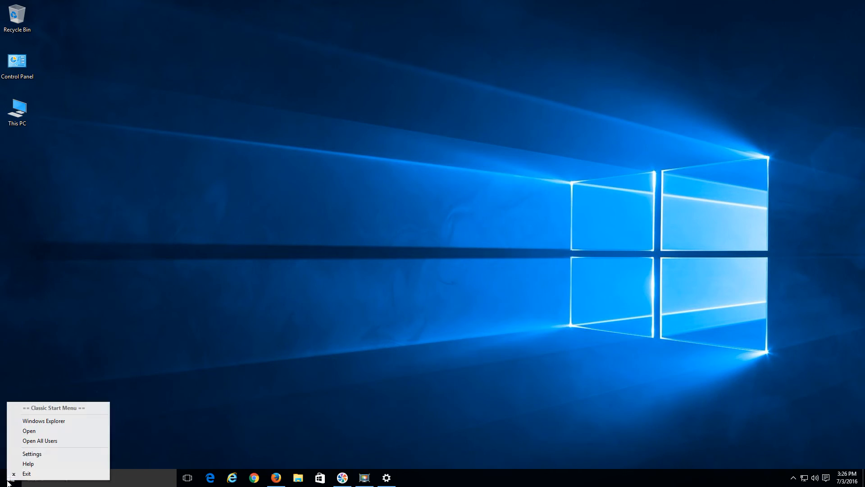
left_click(25, 453)
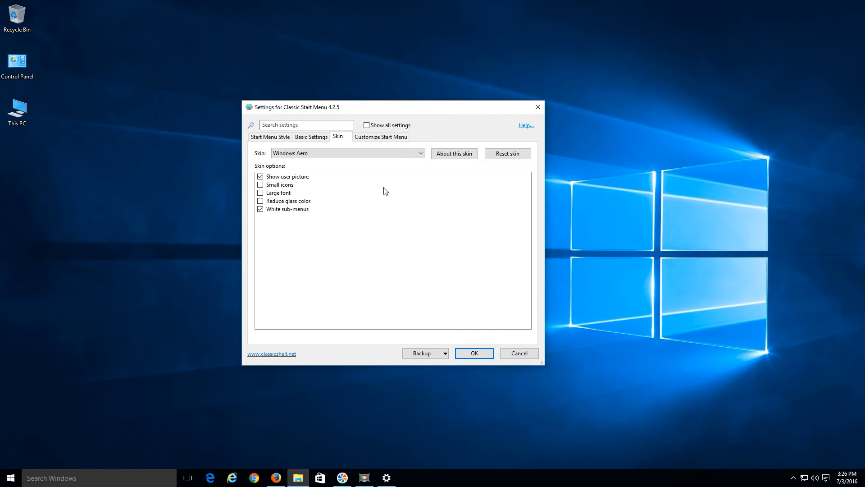
left_click(394, 137)
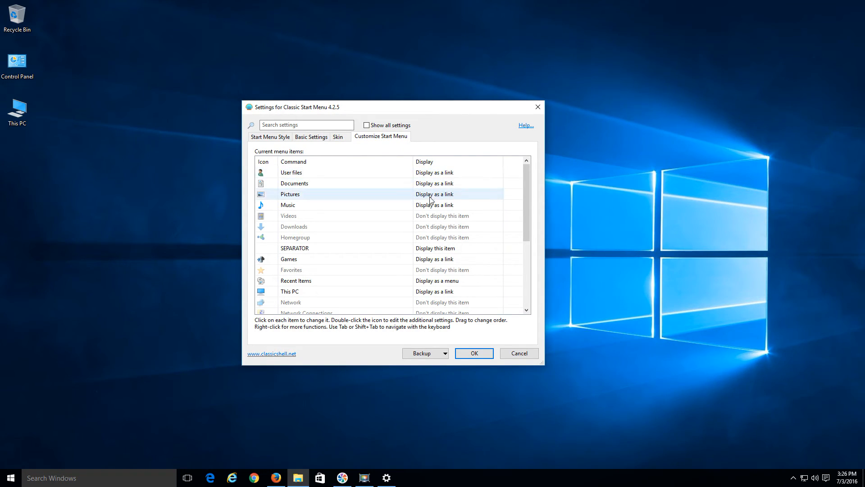
left_click(439, 174)
left_click(476, 175)
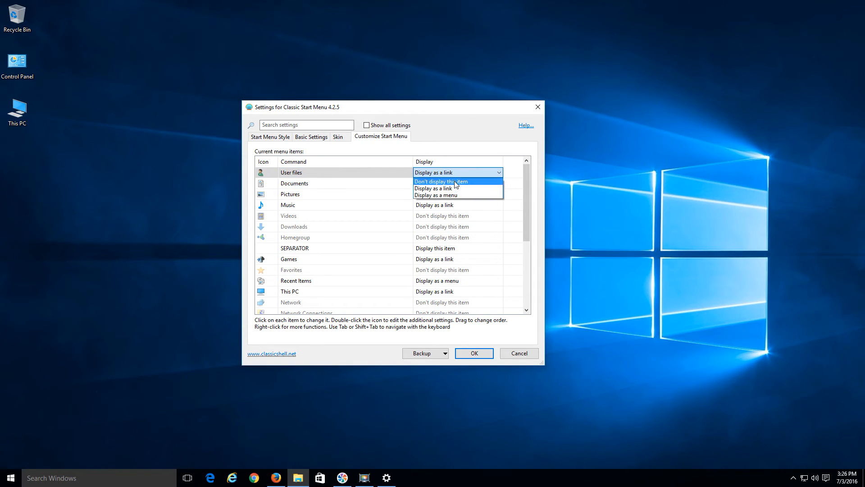
left_click(487, 132)
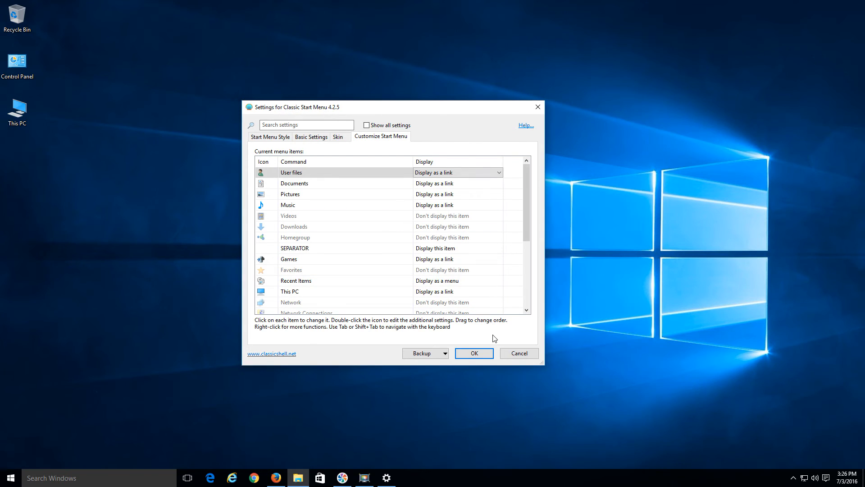
left_click(507, 352)
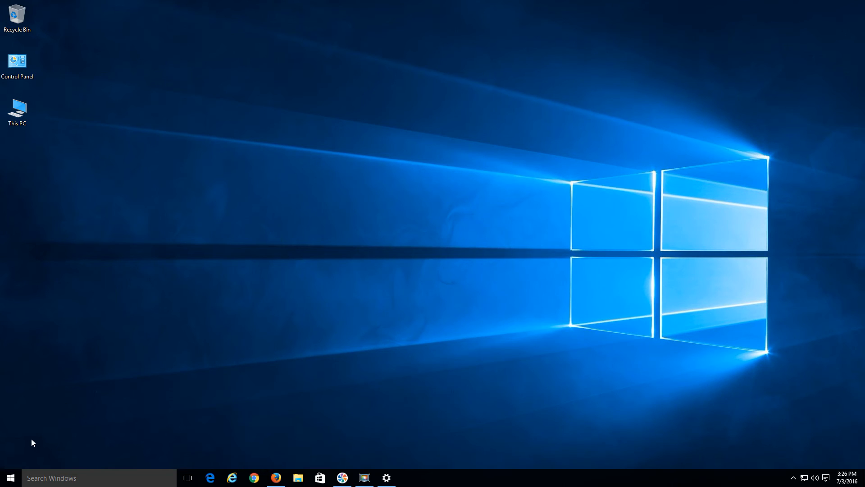
- Exit Classic Start Menu and open the original Windows 10 Start menu
right_click(8, 482)
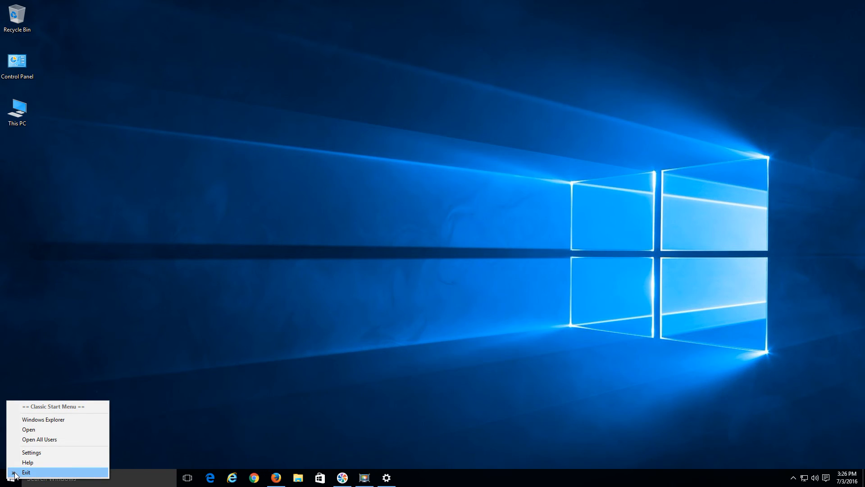
left_click(15, 472)
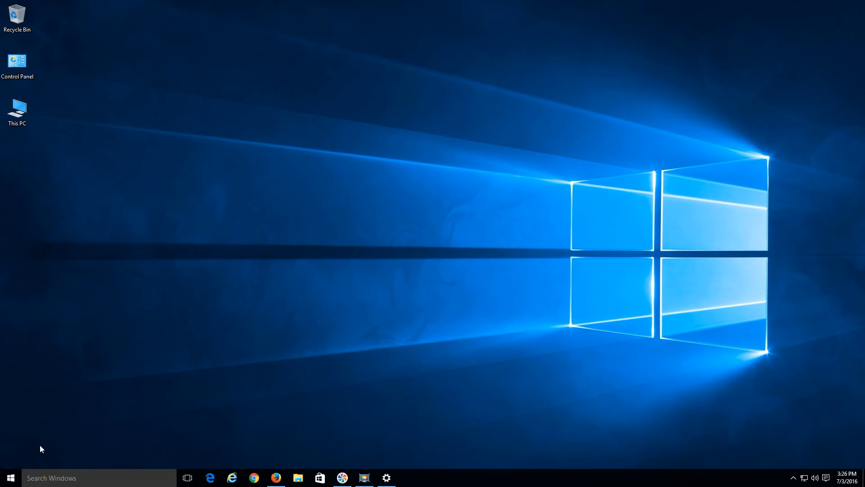
left_click(10, 479)
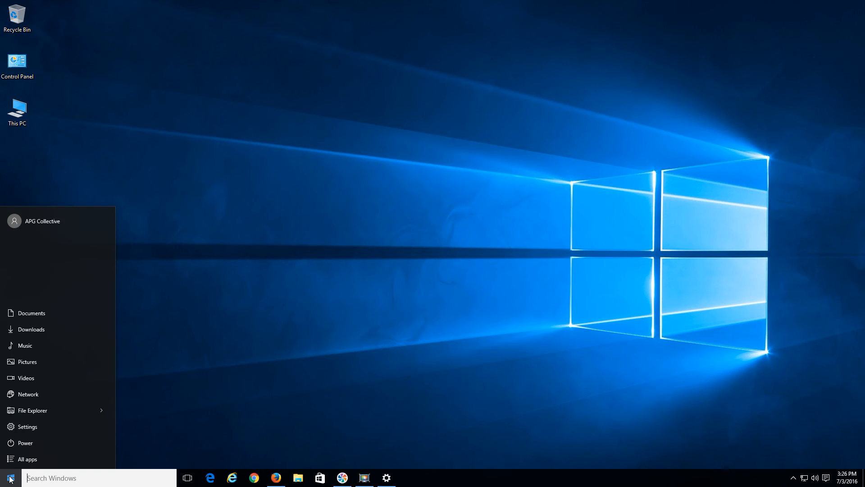